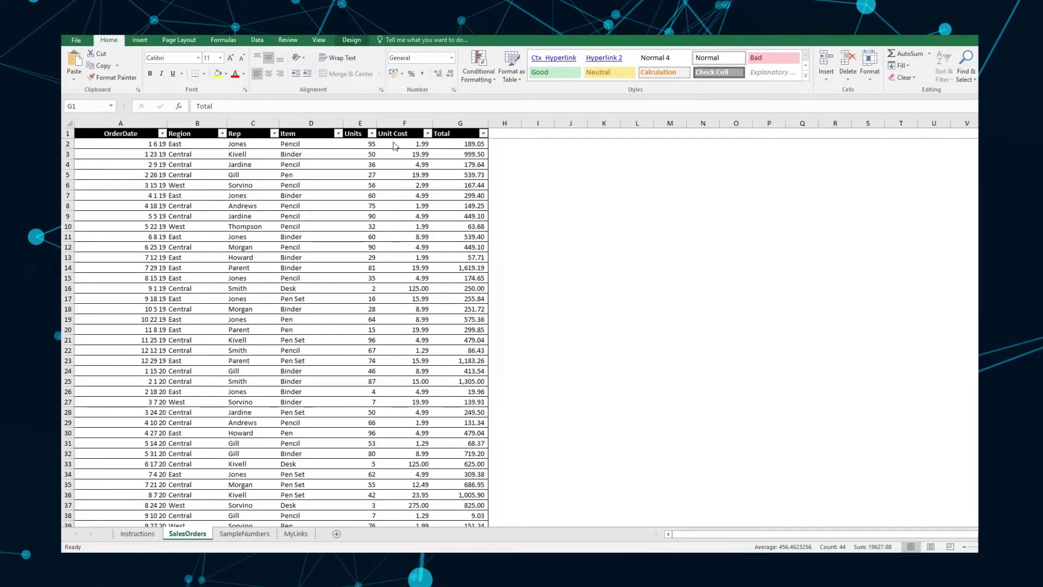
Select the Total column and start a Duplicate Values highlight rule.
{"action": "key", "text": "ctrl+shift+Down"}
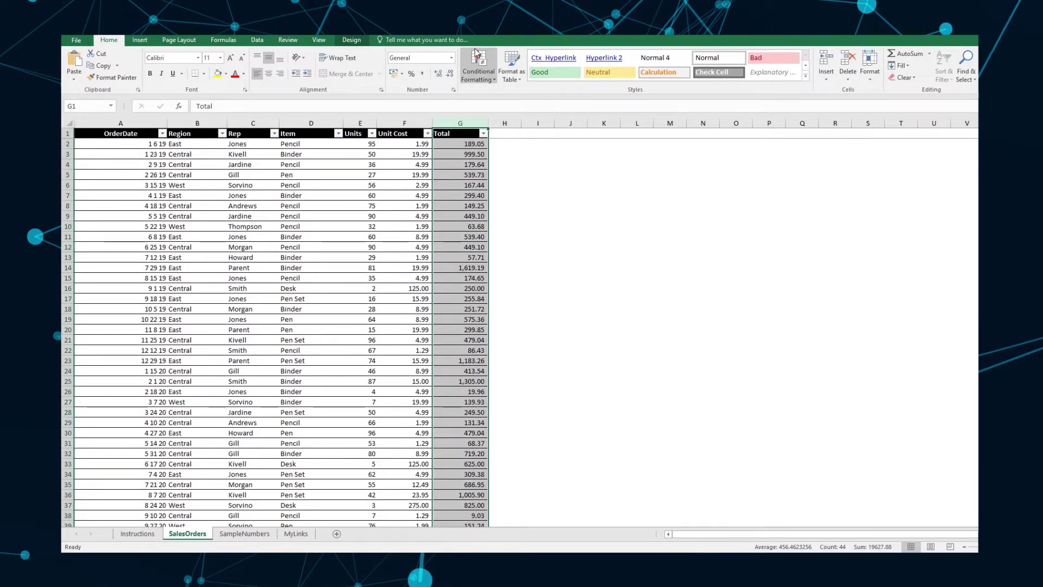
{"action": "left_click", "coordinate": [495, 80]}
{"action": "mouse_move", "coordinate": [514, 96]}
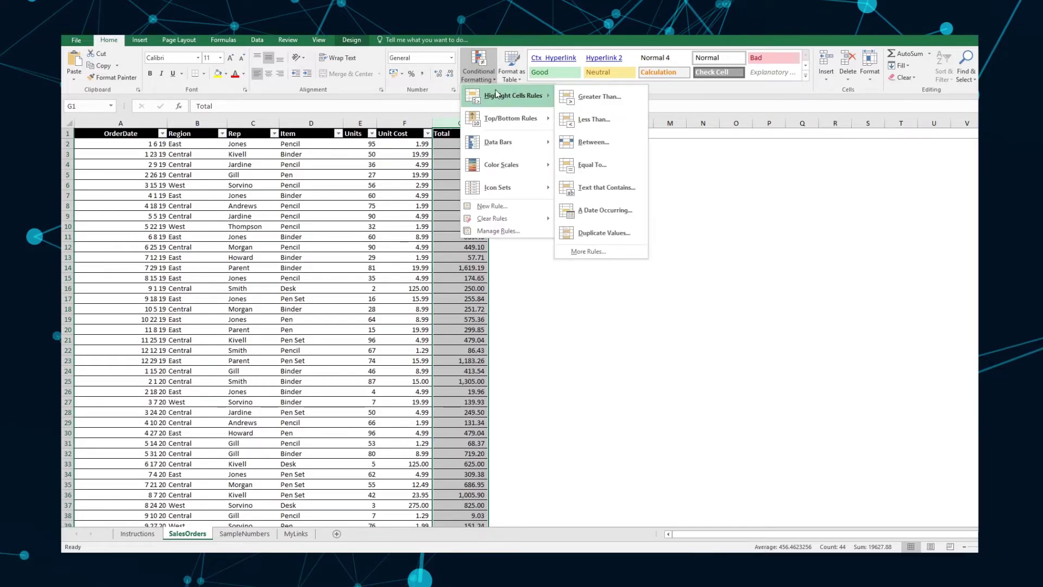
{"action": "left_click", "coordinate": [589, 232]}
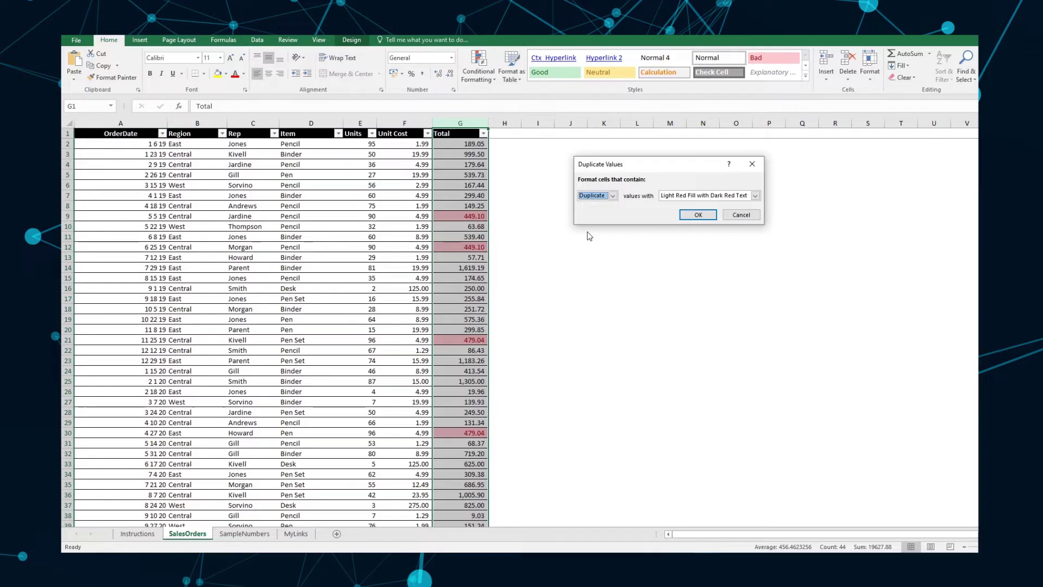
Preview yellow, green and light red styles, then apply Light Red Fill with Dark Red Text.
{"action": "left_click", "coordinate": [605, 195]}
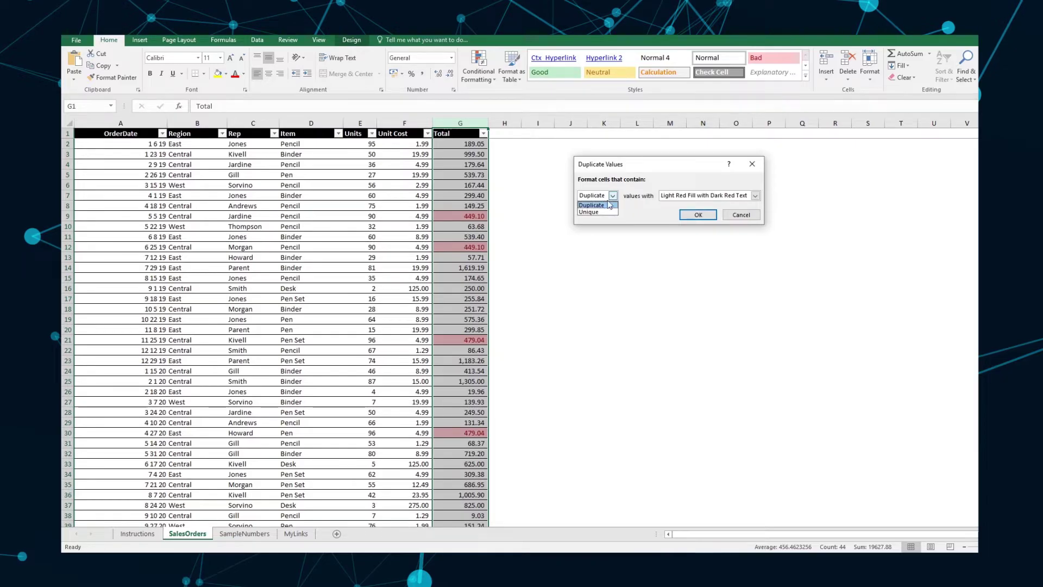
{"action": "left_click", "coordinate": [648, 168]}
{"action": "left_click", "coordinate": [706, 195]}
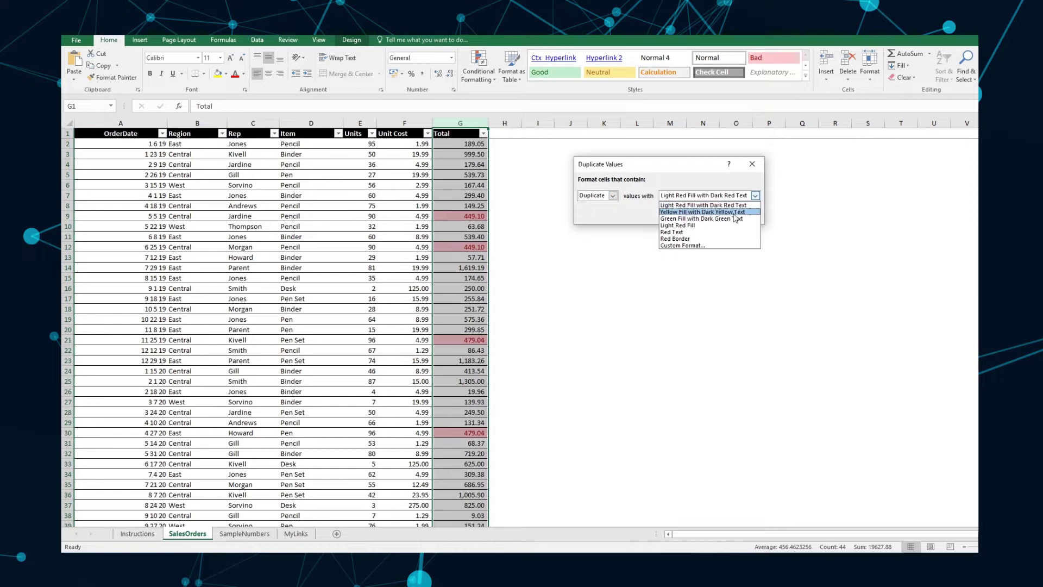
{"action": "left_click", "coordinate": [723, 211]}
{"action": "left_click", "coordinate": [755, 196]}
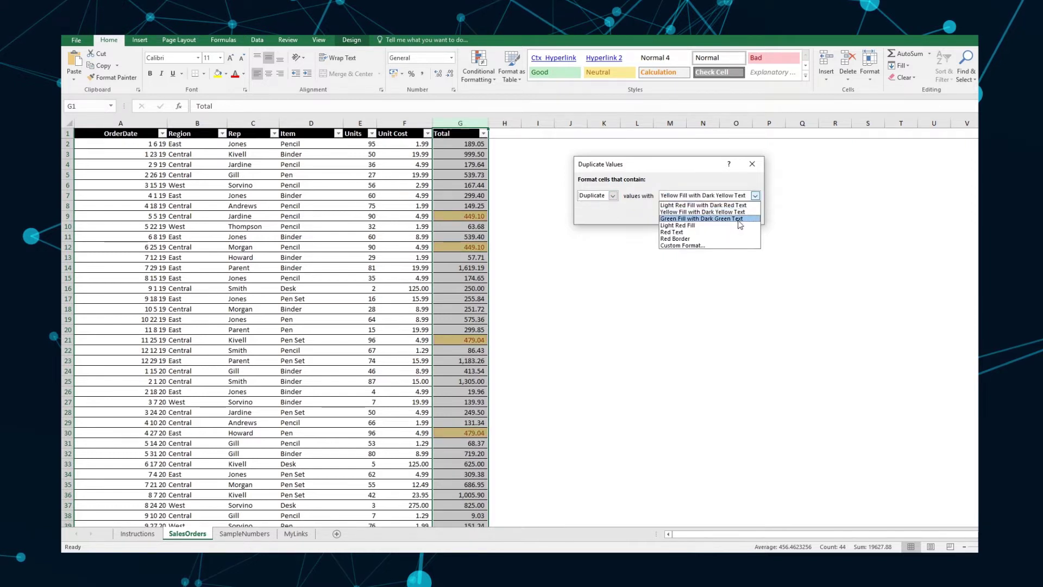
{"action": "left_click", "coordinate": [737, 219]}
{"action": "left_click", "coordinate": [755, 196]}
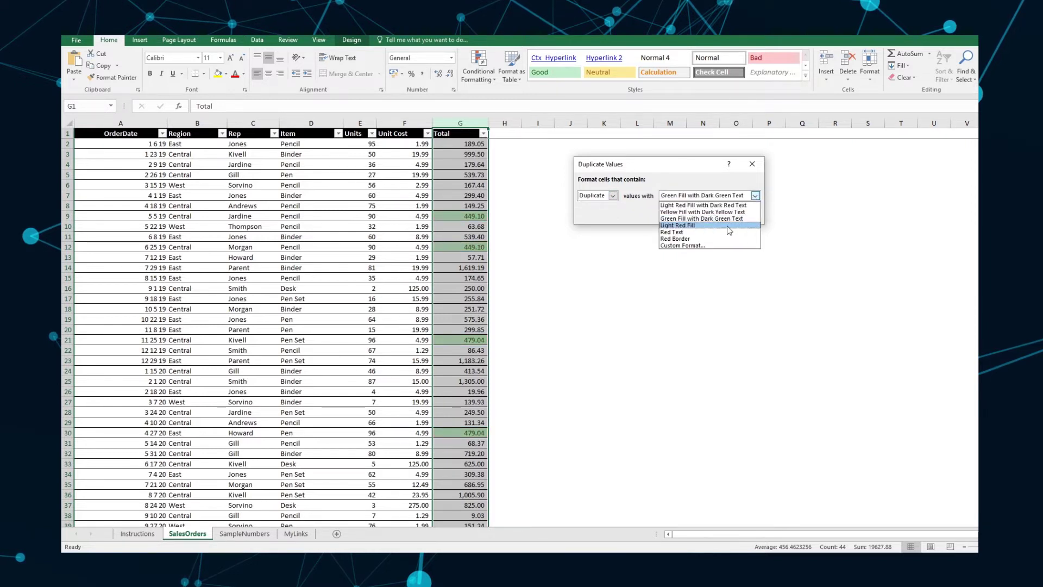
{"action": "left_click", "coordinate": [729, 228]}
{"action": "left_click", "coordinate": [755, 195]}
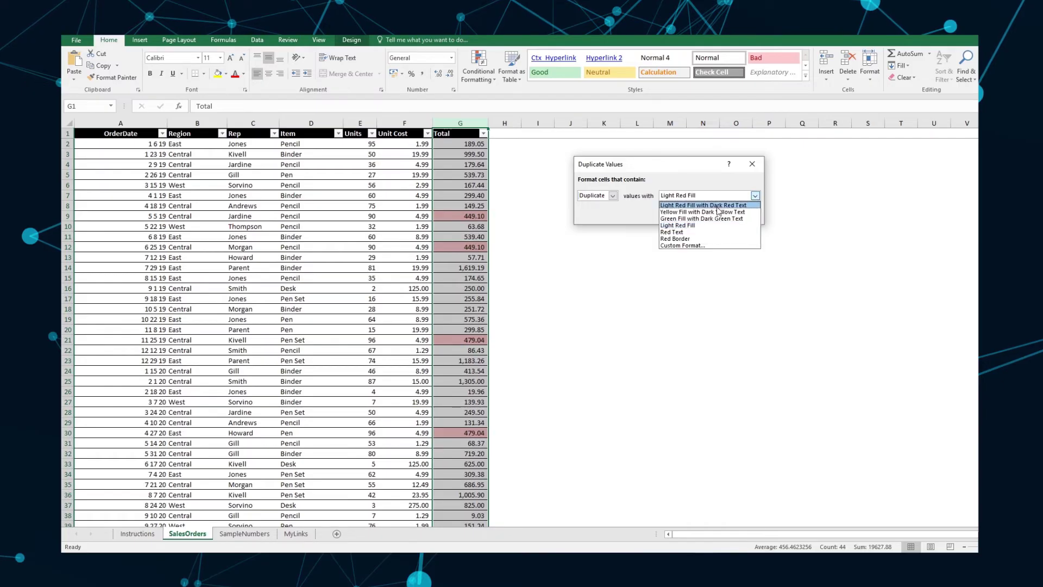
{"action": "left_click", "coordinate": [717, 207]}
{"action": "left_click", "coordinate": [699, 215]}
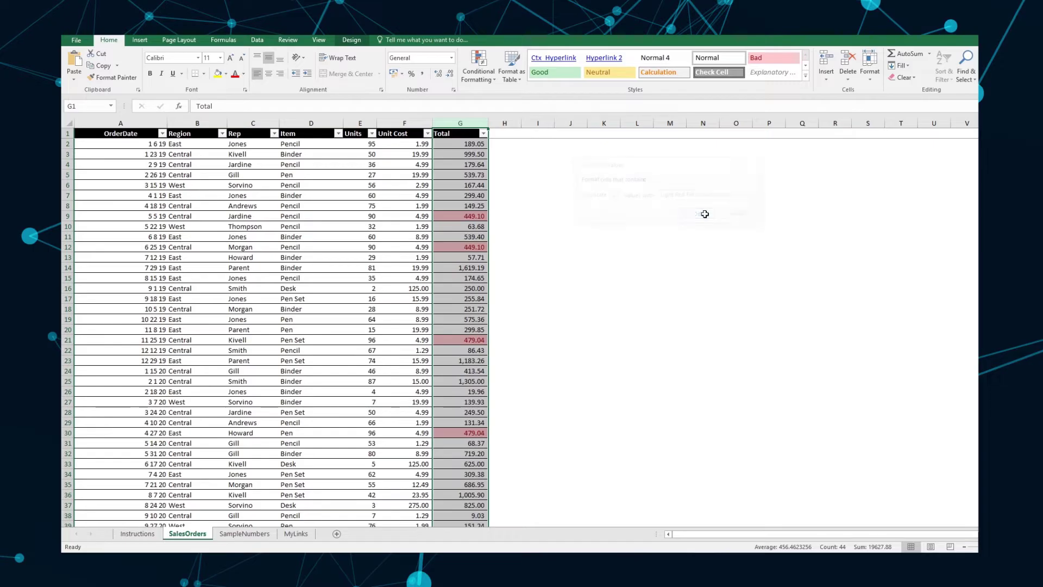
Select the Total values from G2 to G44 with the Data tools showing.
{"action": "left_click", "coordinate": [570, 206]}
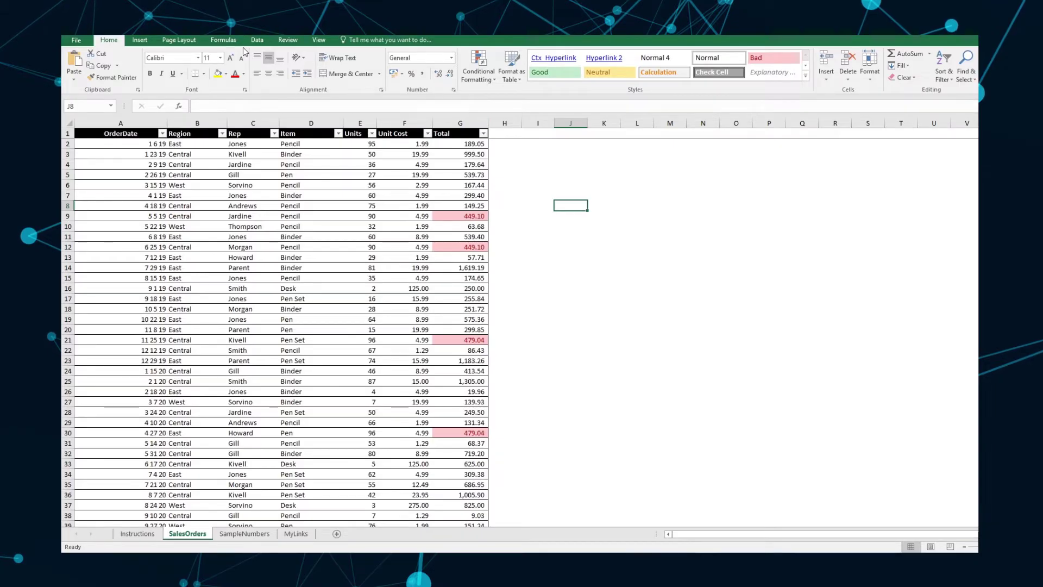
{"action": "left_click", "coordinate": [257, 39]}
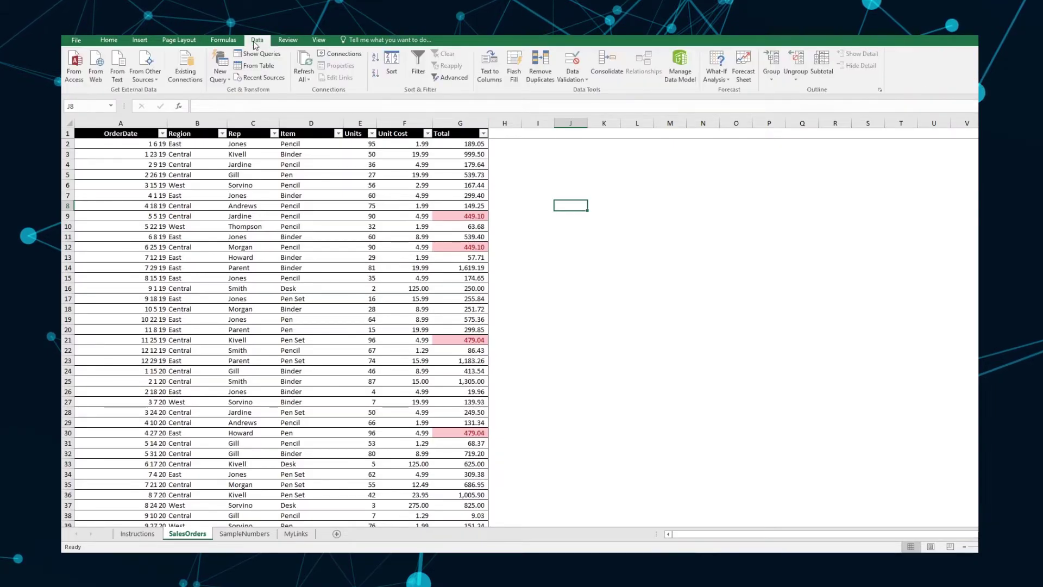
{"action": "left_click_drag", "start_coordinate": [475, 147], "coordinate": [480, 548]}
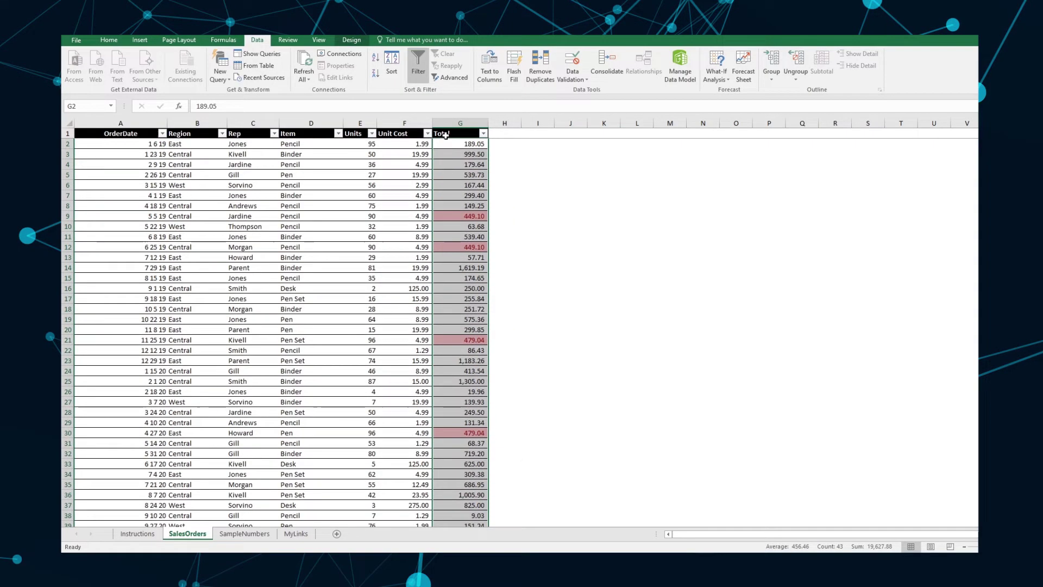
Custom-sort by Total on Cell Color with the pink cells on top.
{"action": "left_click", "coordinate": [395, 63]}
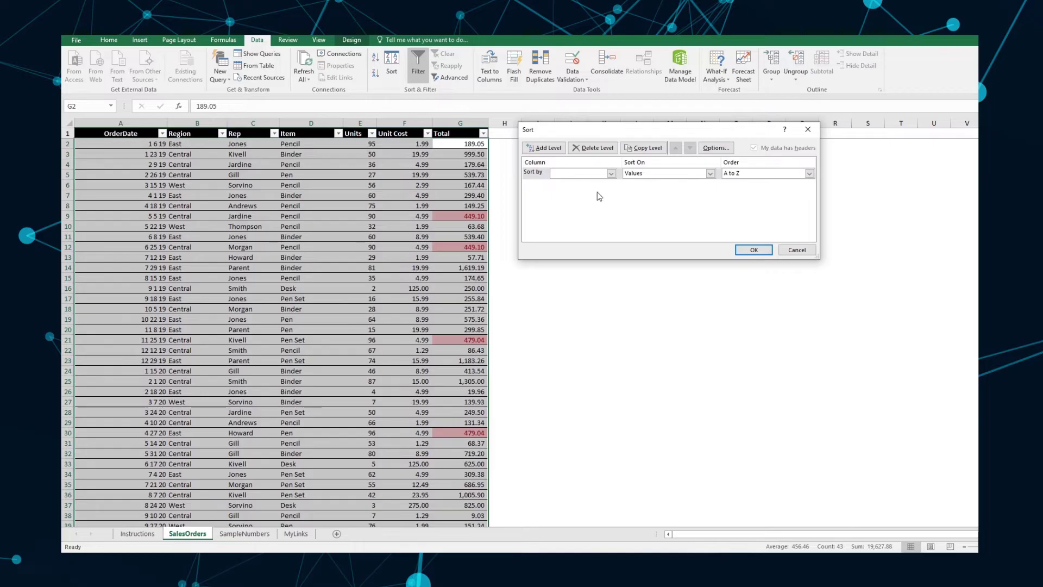
{"action": "left_click", "coordinate": [612, 174]}
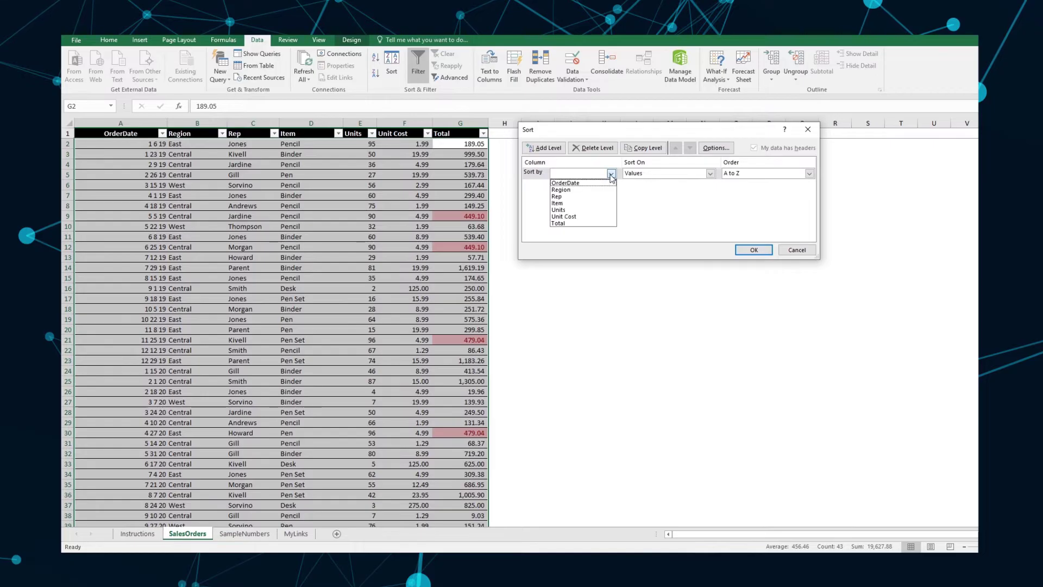
{"action": "left_click", "coordinate": [570, 223]}
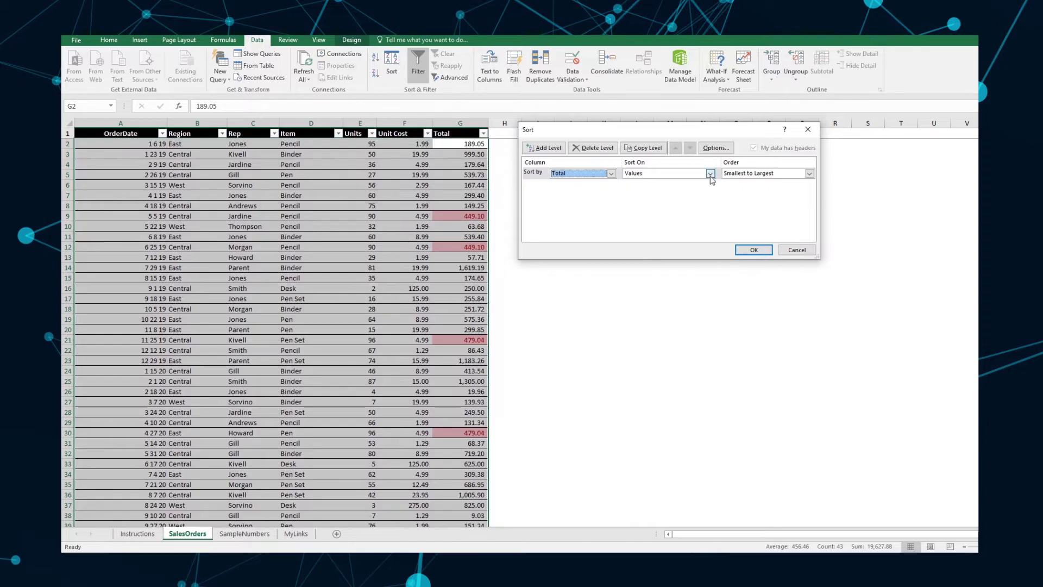
{"action": "left_click", "coordinate": [710, 174]}
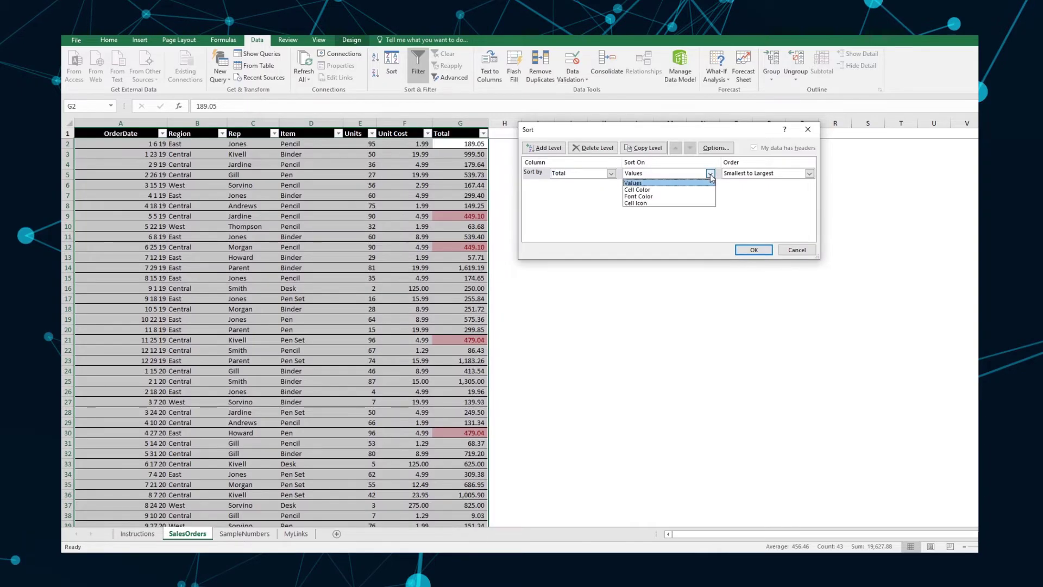
{"action": "left_click", "coordinate": [679, 189]}
{"action": "left_click", "coordinate": [759, 175]}
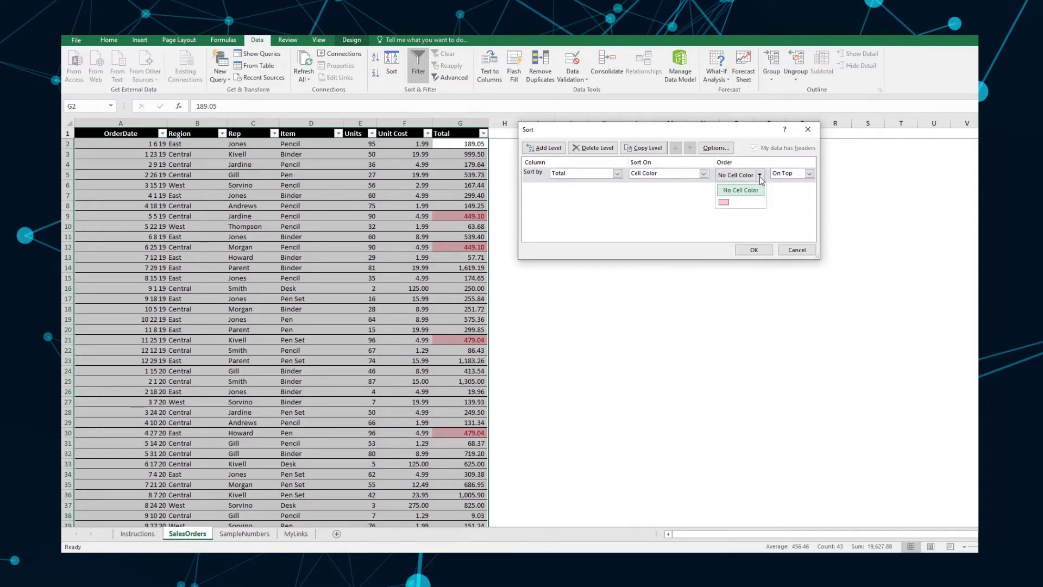
{"action": "left_click", "coordinate": [725, 203]}
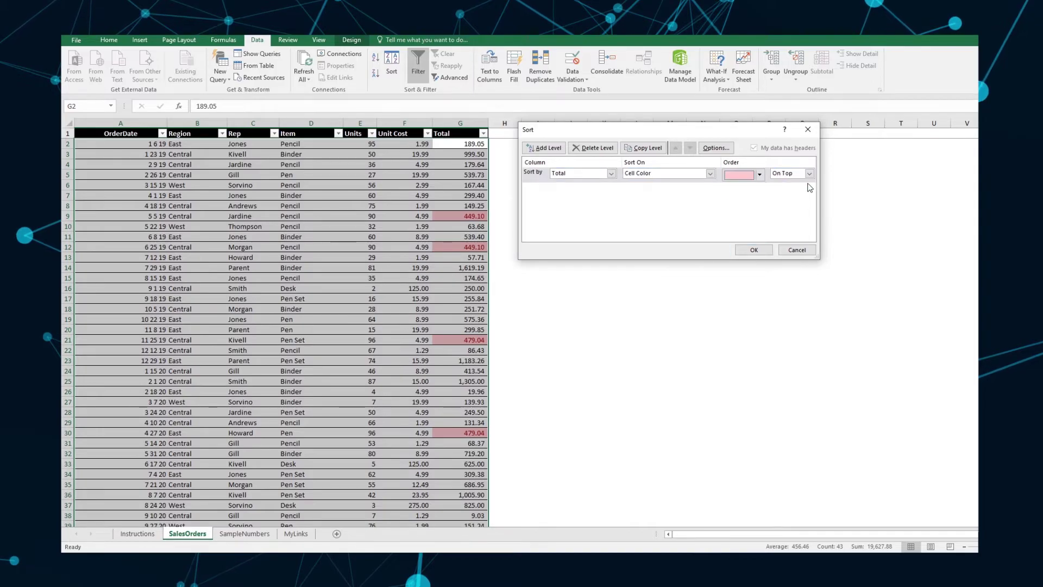
{"action": "left_click", "coordinate": [754, 249]}
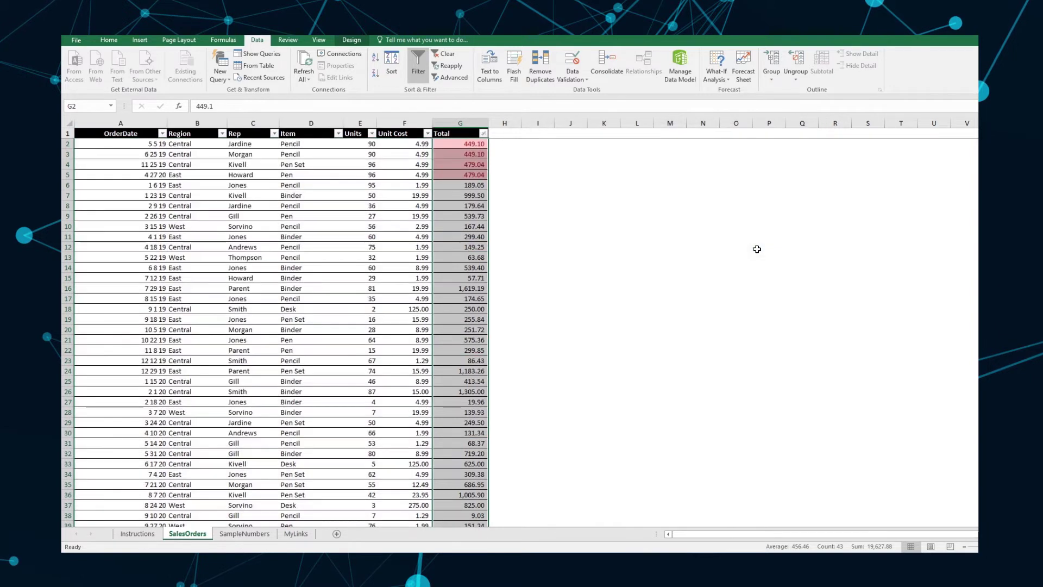
{"action": "left_click", "coordinate": [542, 173]}
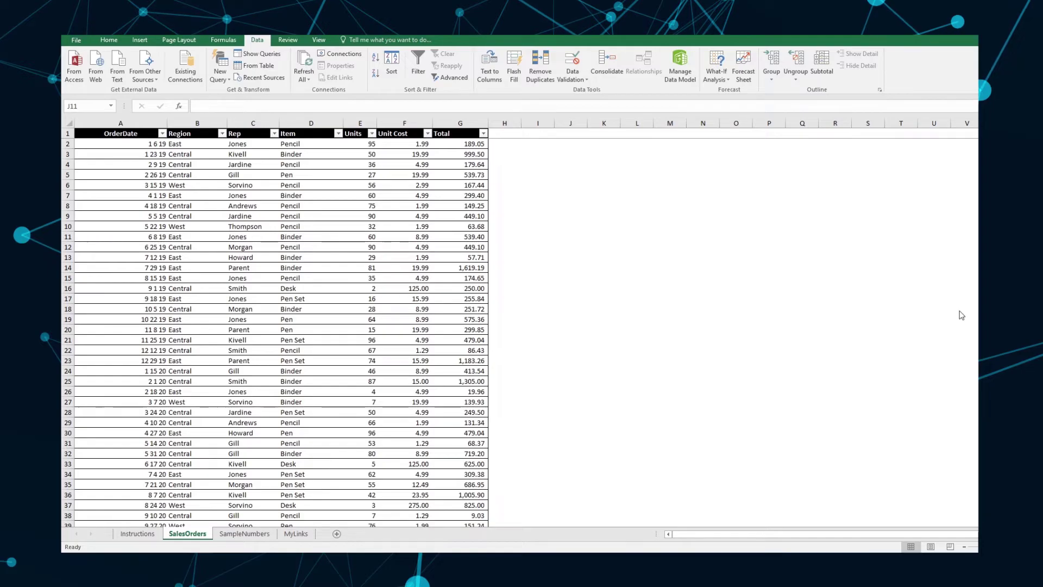
{"action": "left_click", "coordinate": [571, 237]}
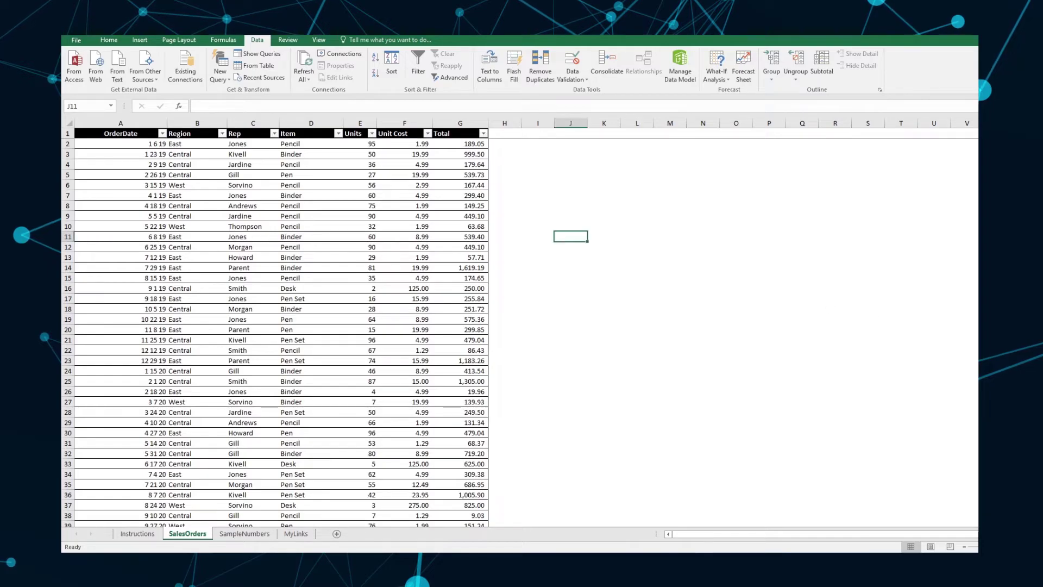
{"action": "left_click", "coordinate": [111, 39]}
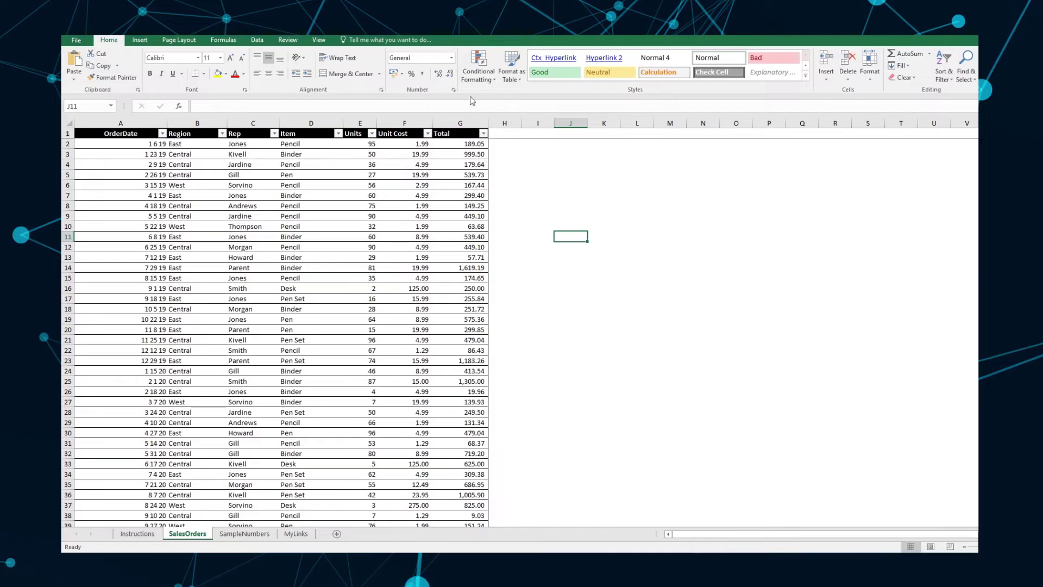
{"action": "left_click", "coordinate": [460, 123]}
{"action": "left_click", "coordinate": [489, 65]}
{"action": "mouse_move", "coordinate": [519, 117]}
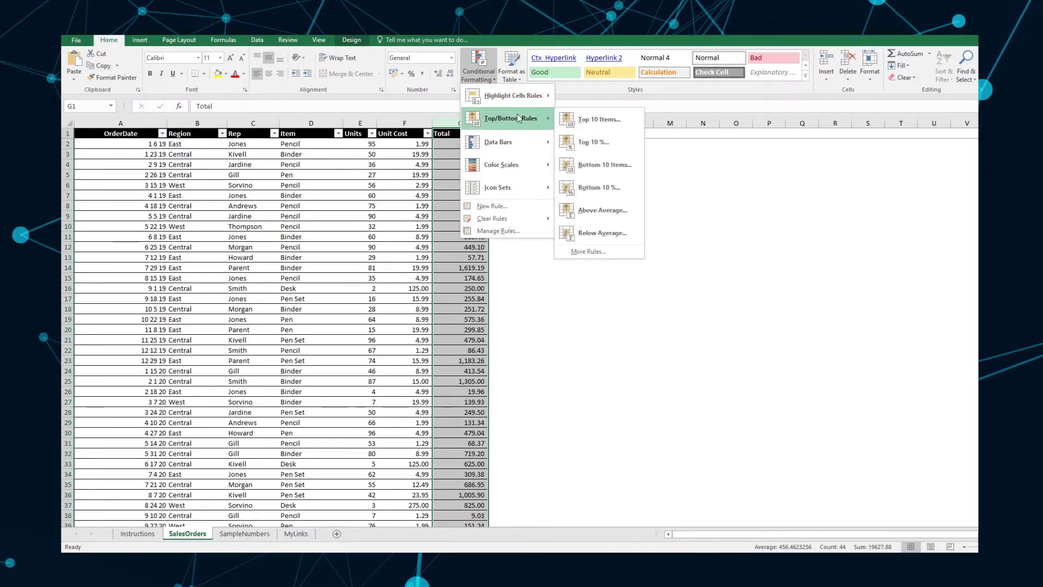
{"action": "left_click", "coordinate": [582, 114]}
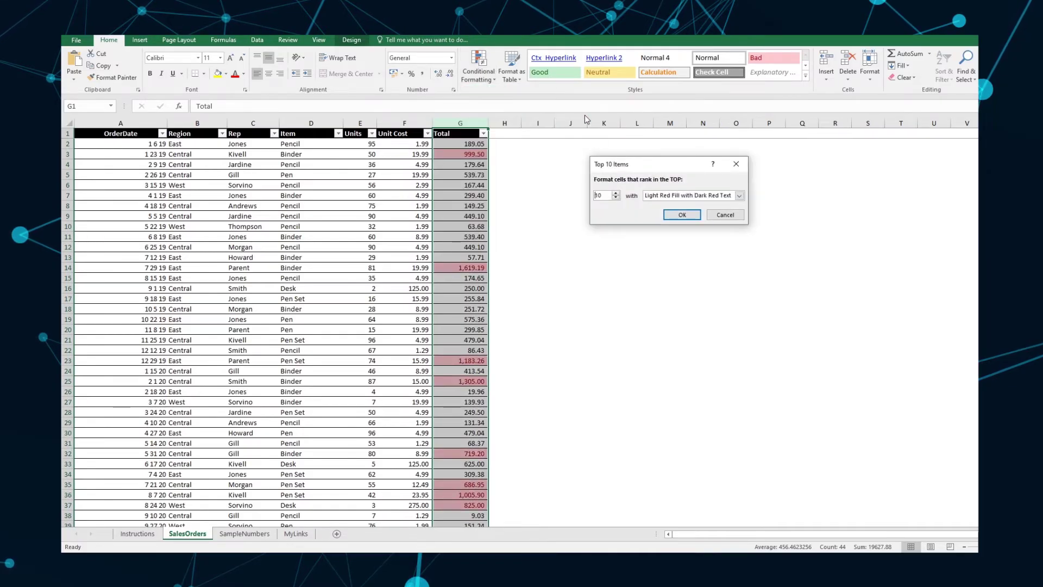
{"action": "left_click", "coordinate": [616, 198]}
{"action": "left_click", "coordinate": [615, 193]}
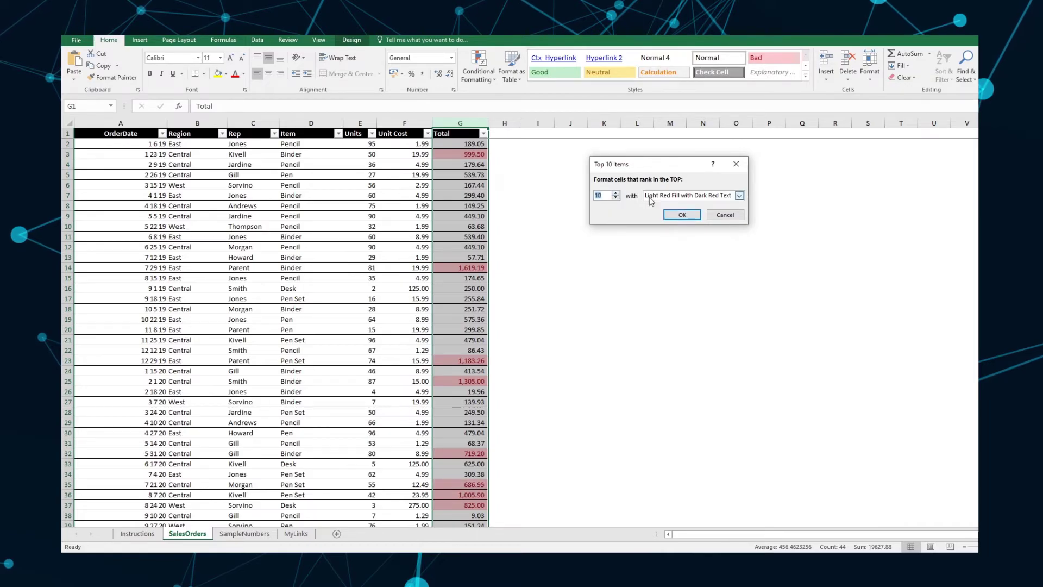
{"action": "left_click", "coordinate": [739, 195]}
{"action": "left_click", "coordinate": [687, 204]}
{"action": "left_click", "coordinate": [682, 215]}
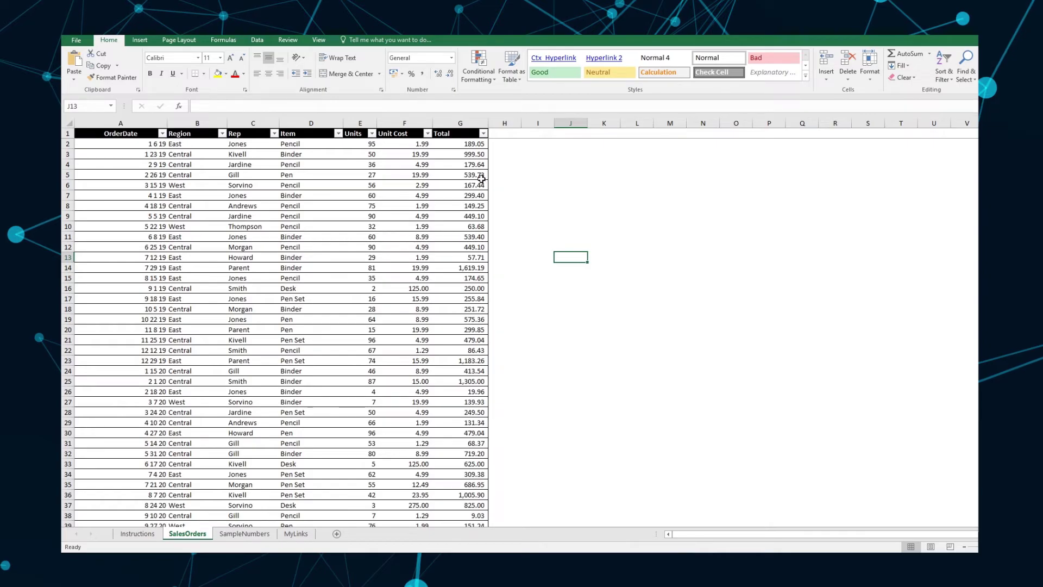
{"action": "key", "text": "alt+a"}
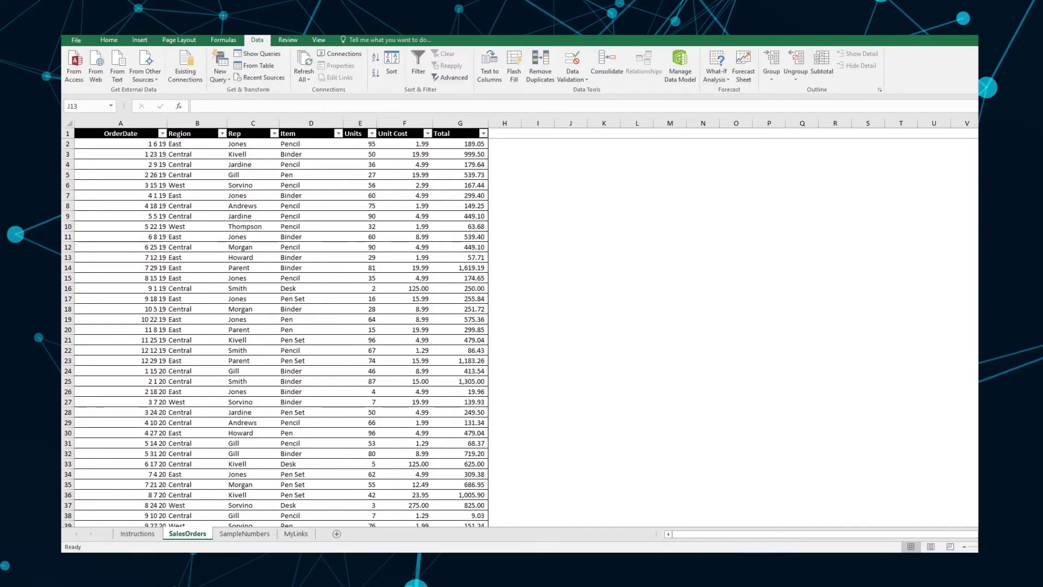
{"action": "left_click", "coordinate": [109, 40]}
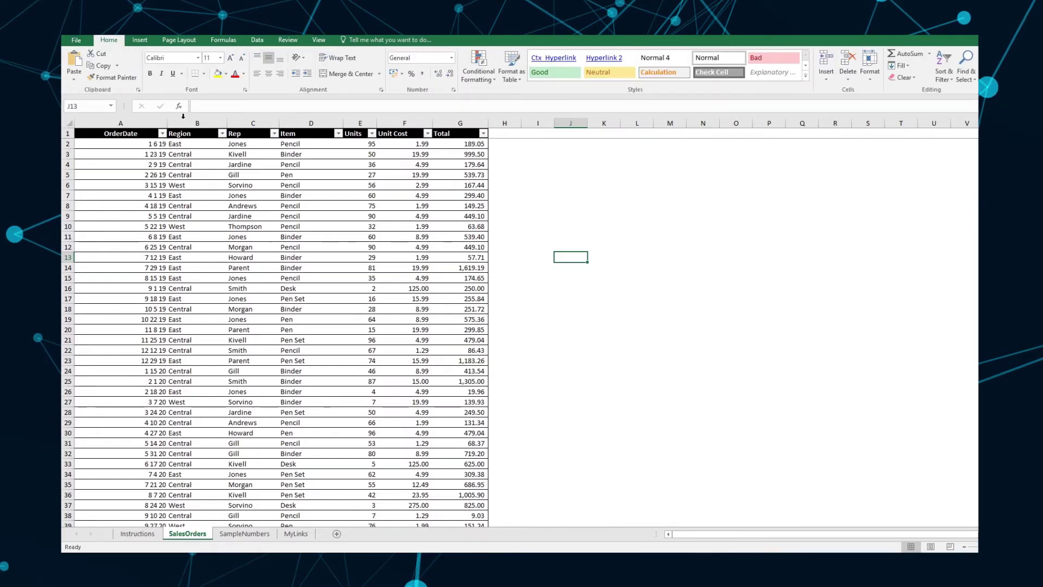
{"action": "left_click", "coordinate": [466, 124]}
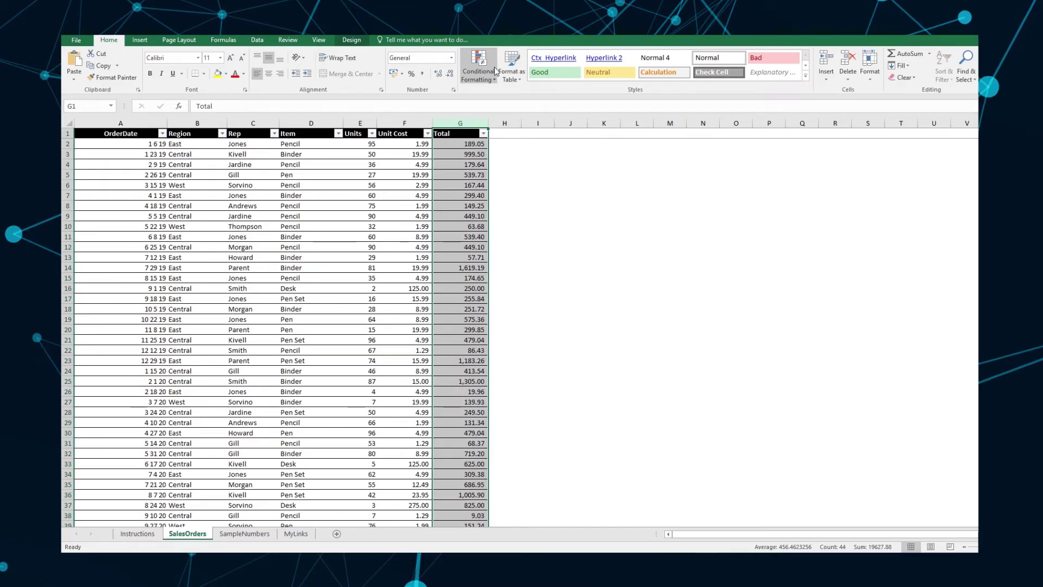
{"action": "left_click", "coordinate": [478, 68]}
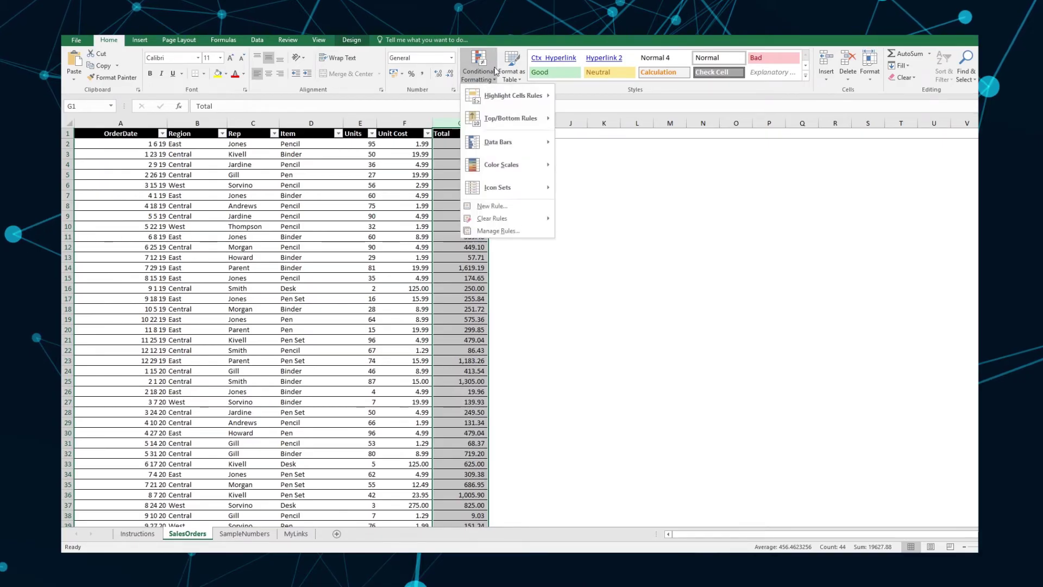
{"action": "mouse_move", "coordinate": [509, 142]}
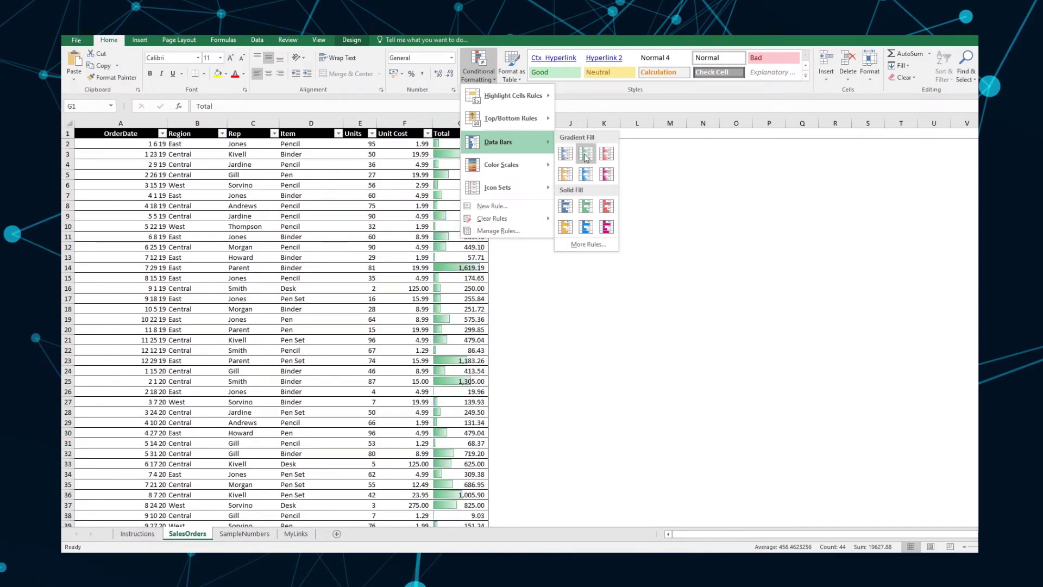
{"action": "left_click", "coordinate": [571, 185]}
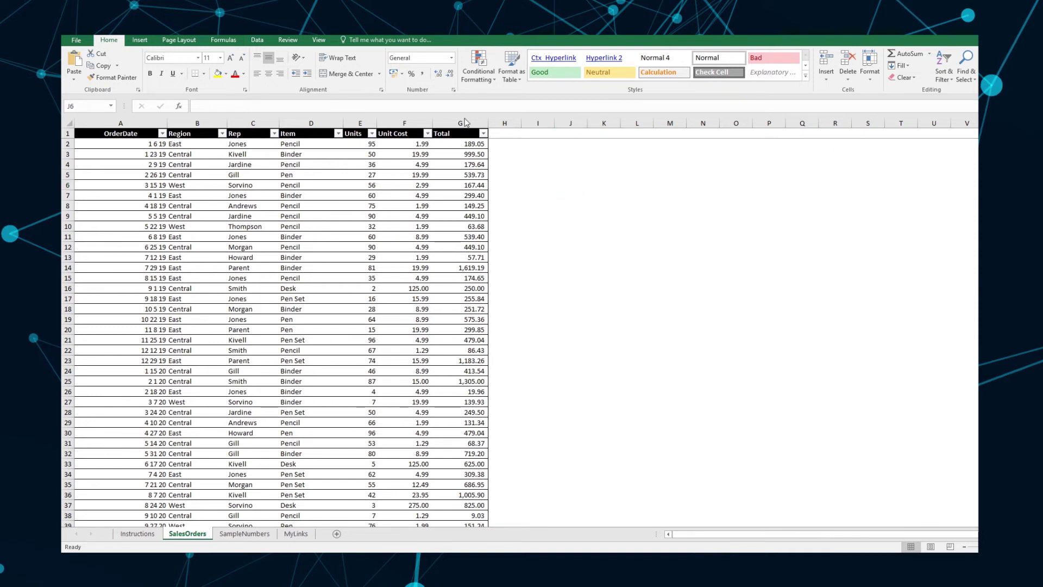
{"action": "left_click", "coordinate": [460, 124]}
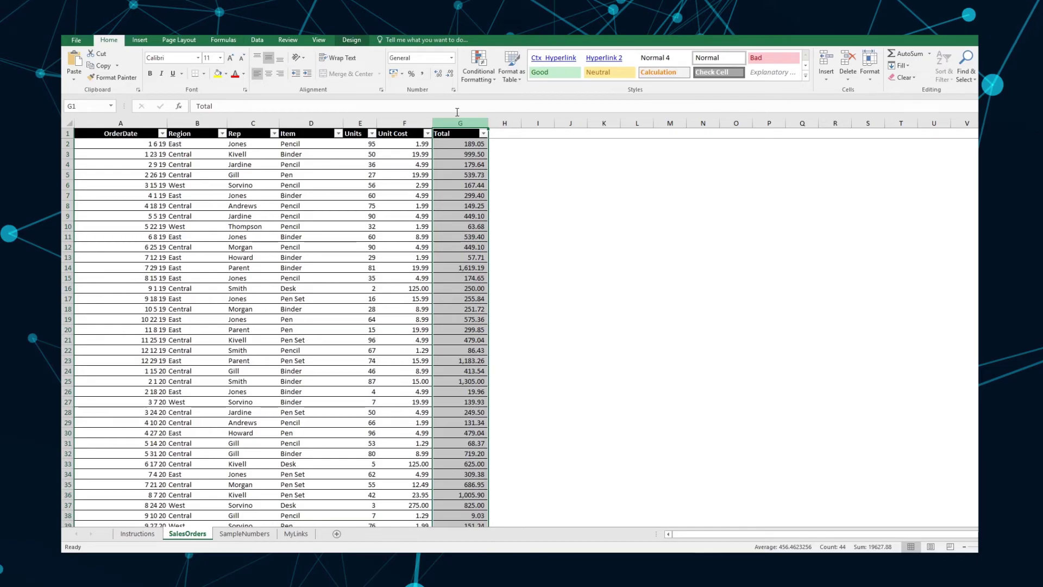
{"action": "left_click", "coordinate": [479, 70]}
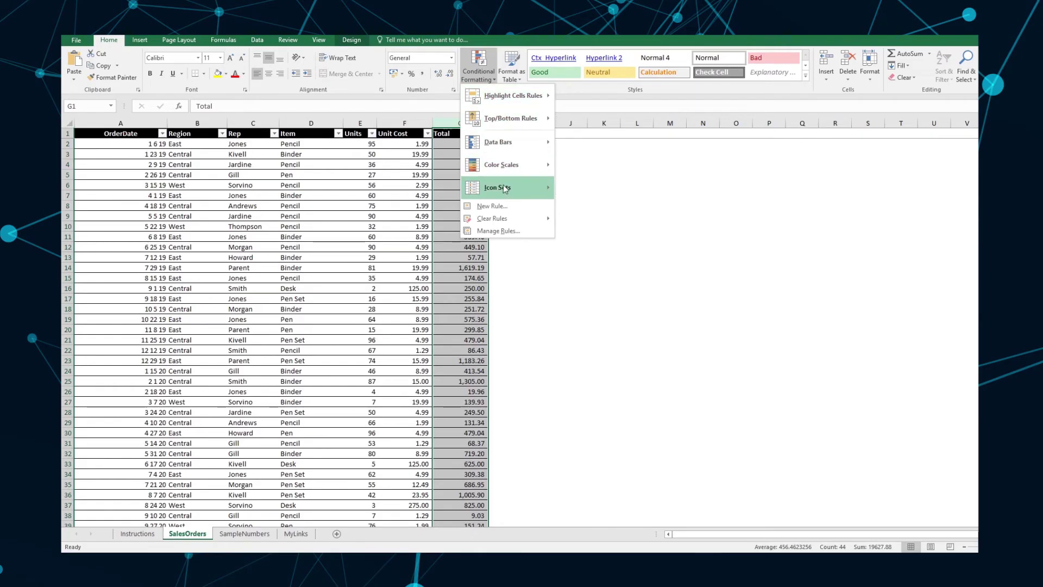
{"action": "mouse_move", "coordinate": [505, 196]}
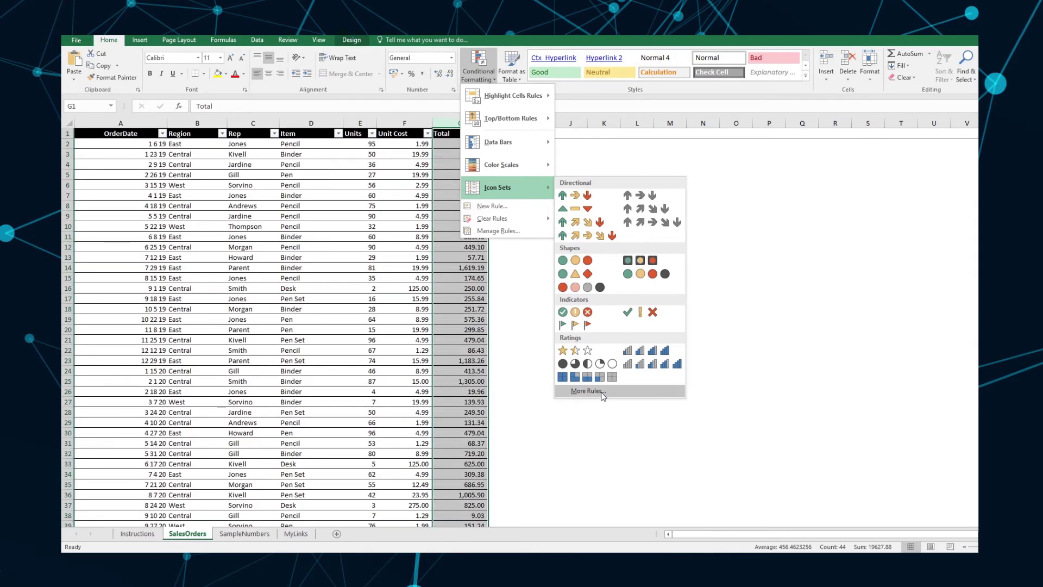
{"action": "left_click", "coordinate": [587, 391]}
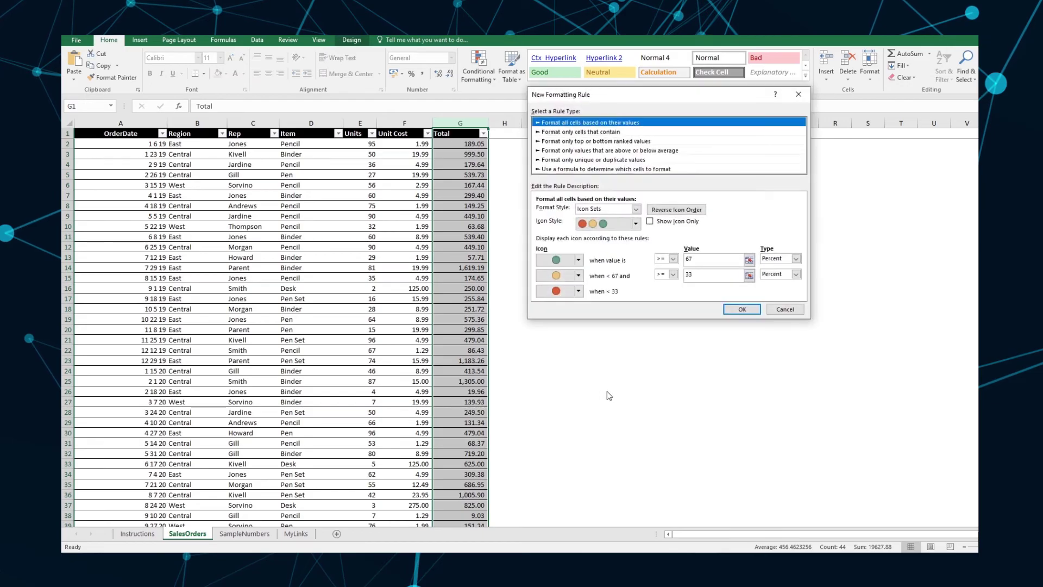
{"action": "key", "text": "Escape"}
{"action": "left_click", "coordinate": [538, 154]}
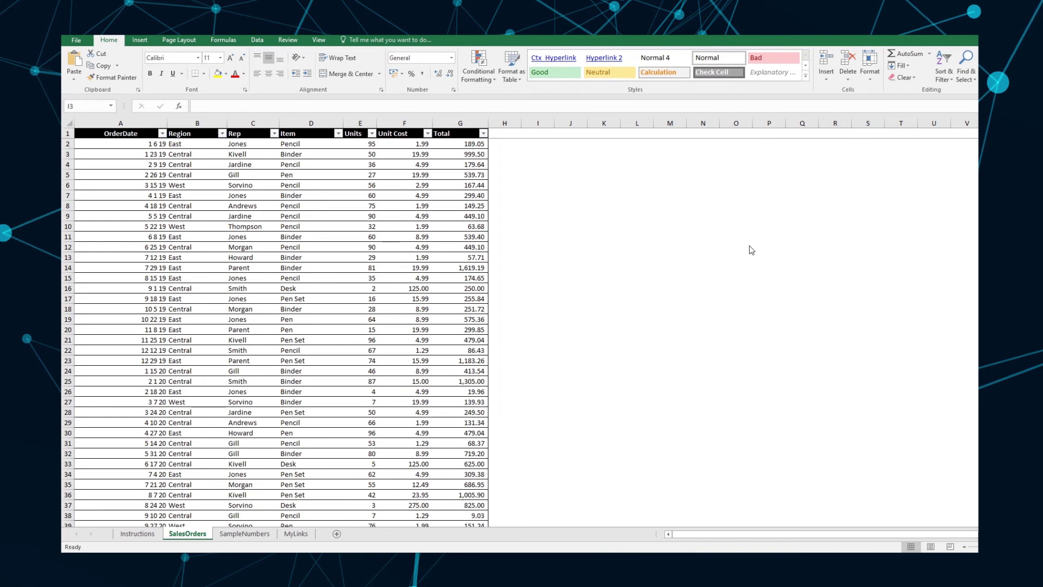
Select column G and open a Color Scales More Rules dialog showing a 2-Color Scale.
{"action": "left_click", "coordinate": [467, 117]}
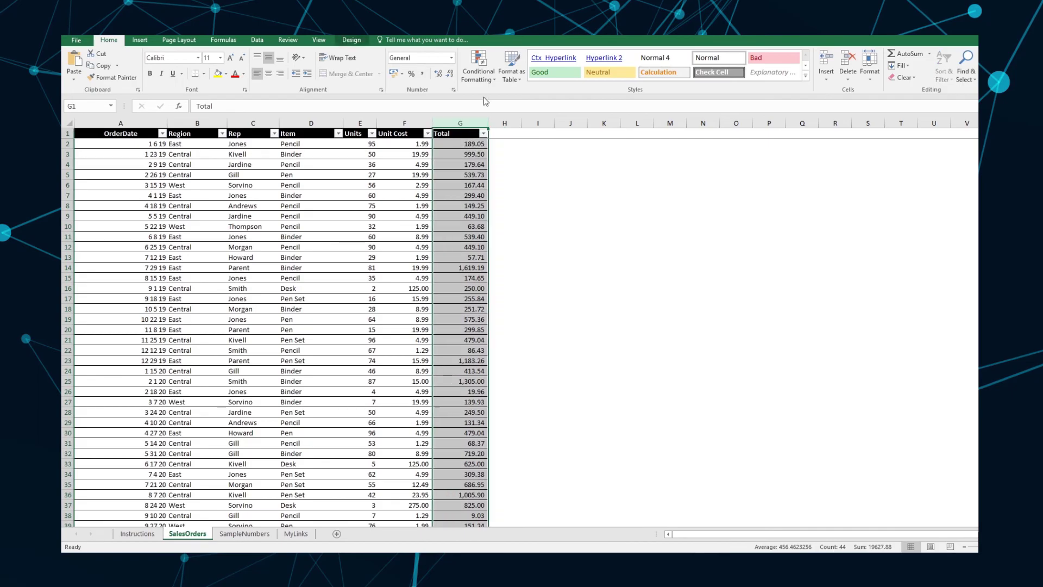
{"action": "left_click", "coordinate": [494, 75]}
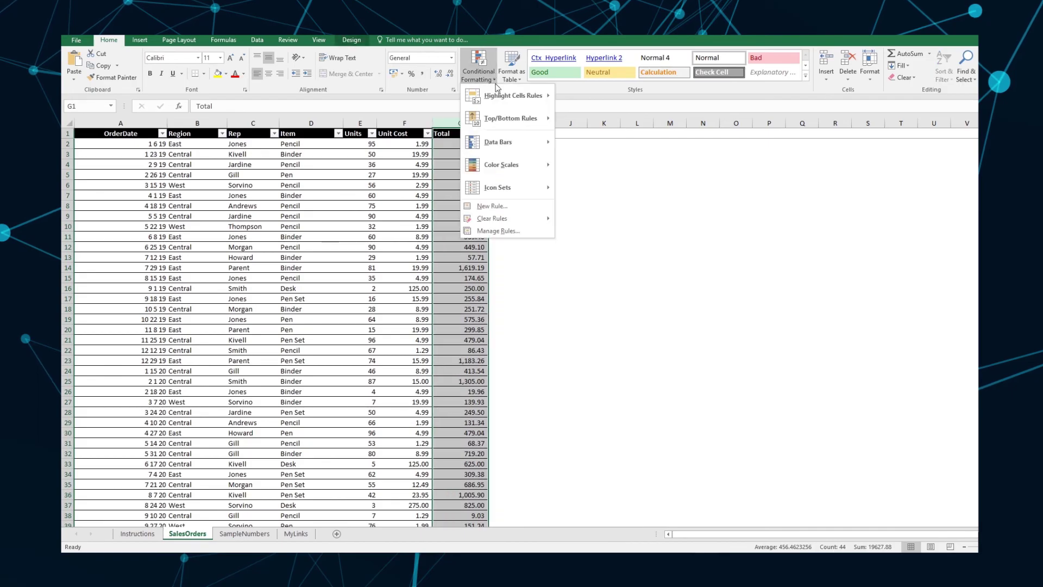
{"action": "mouse_move", "coordinate": [488, 165]}
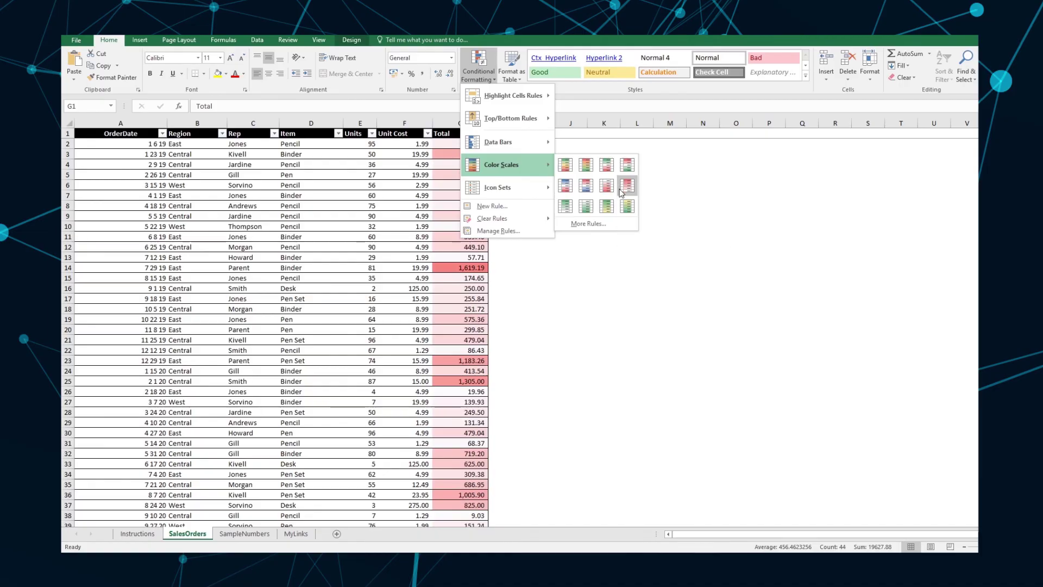
{"action": "left_click", "coordinate": [588, 223]}
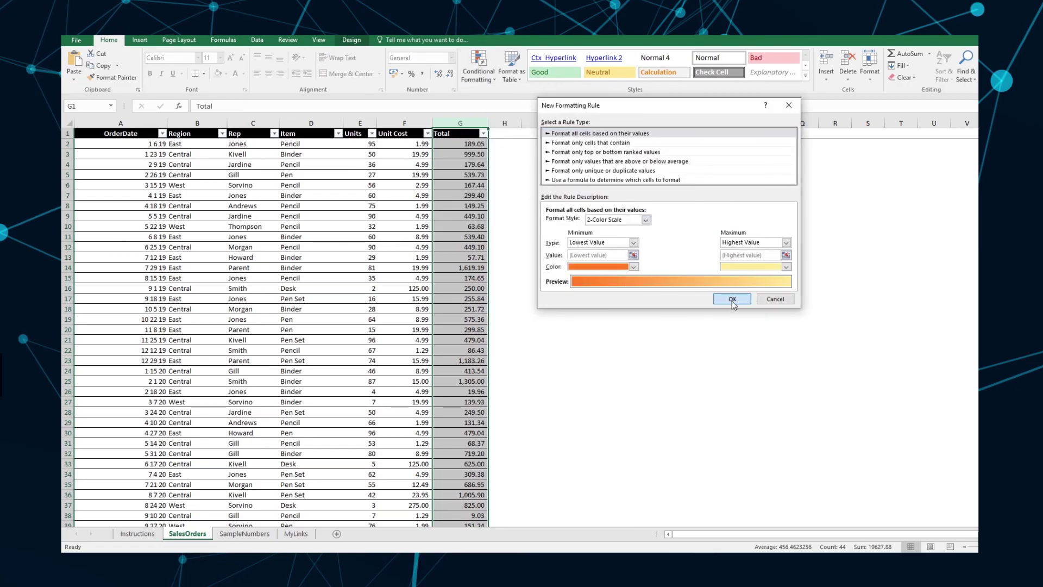